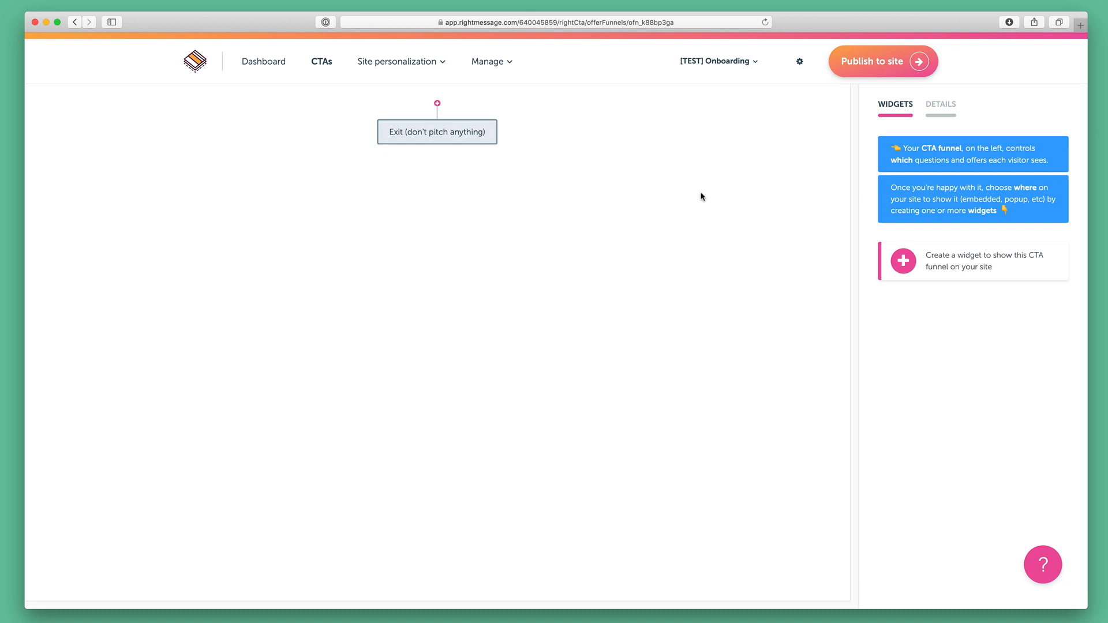
# Step: Add a yes/no decision at the start of the funnel that checks whether the visitor is a ConvertKit Subscriber
pyautogui.click(437, 105)
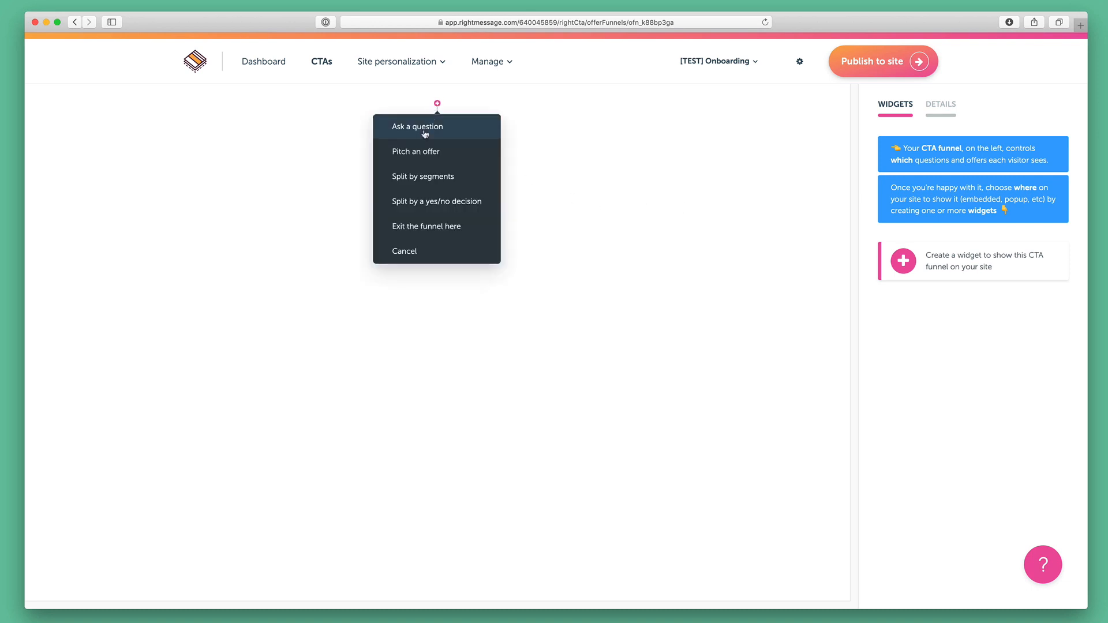
pyautogui.click(423, 200)
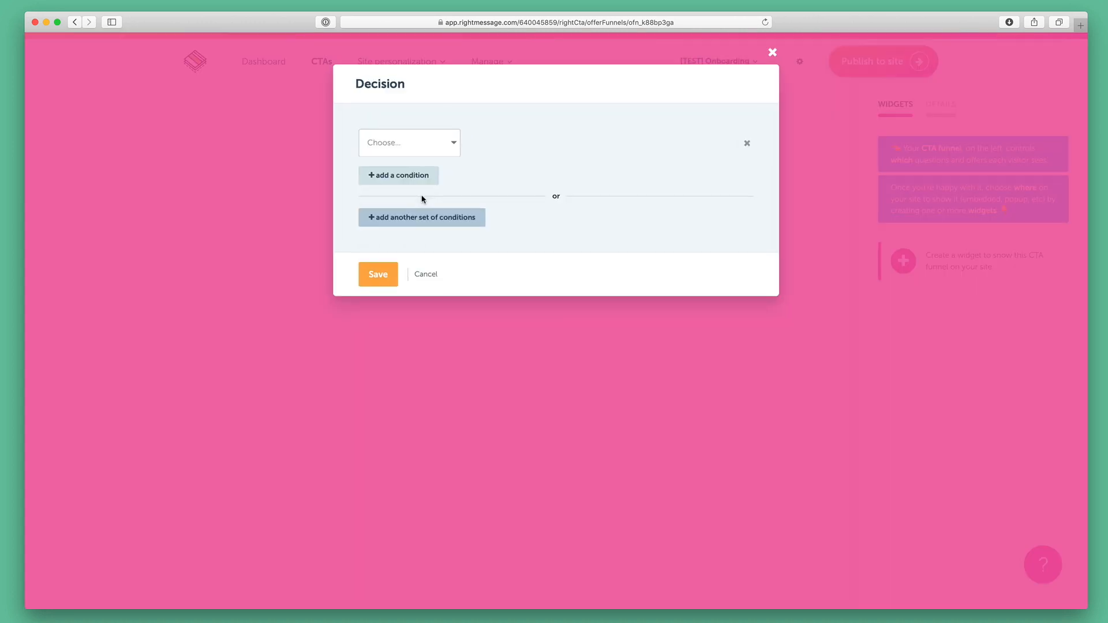
pyautogui.click(424, 151)
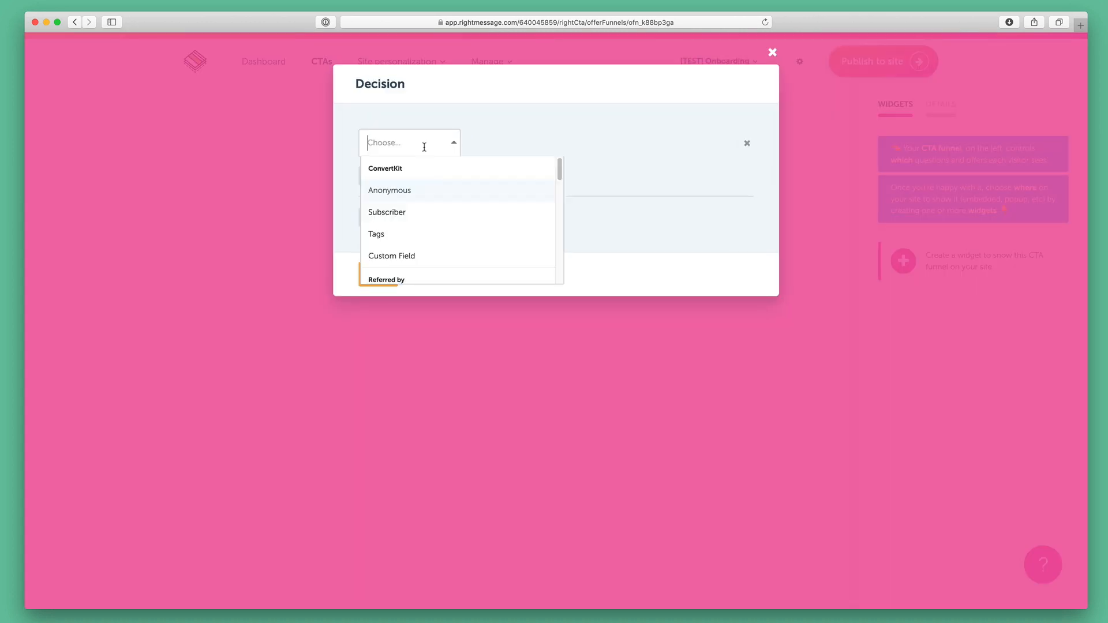
pyautogui.click(433, 211)
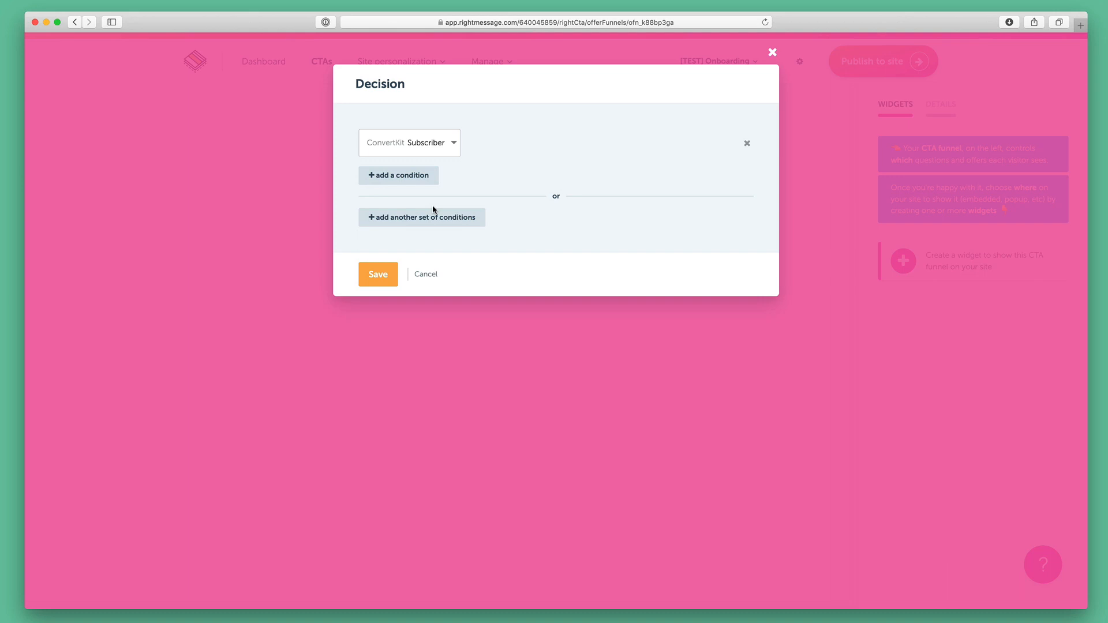
pyautogui.click(391, 274)
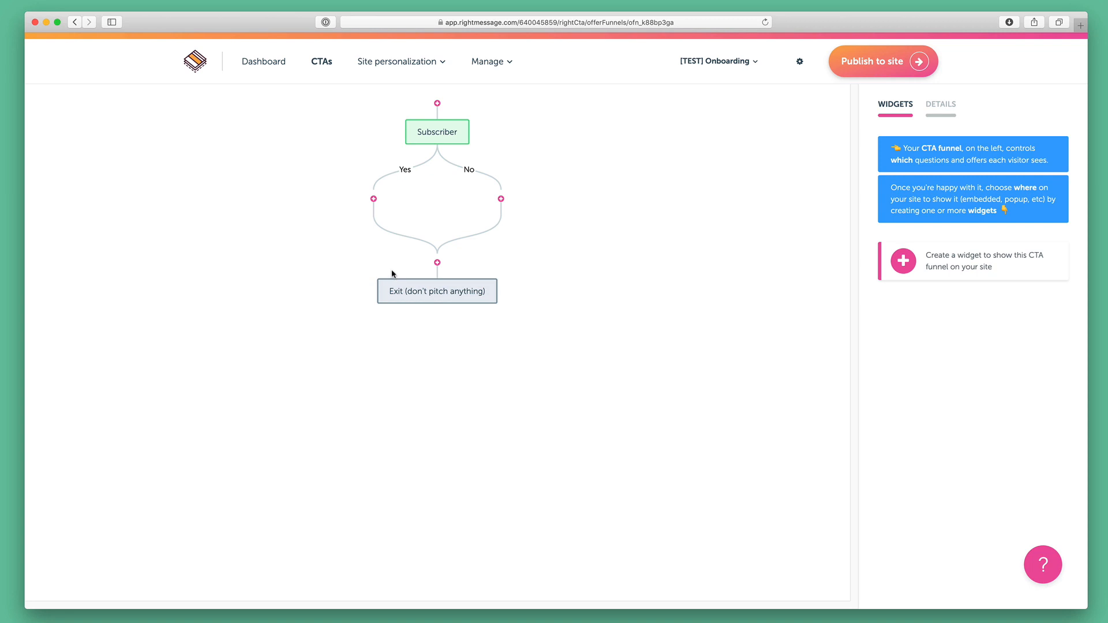
# Step: Start a new question on the Subscriber decision's No branch, segmenting by "Need" and worded "Welcome! What's the #1 thing you need help with today?"
pyautogui.click(501, 199)
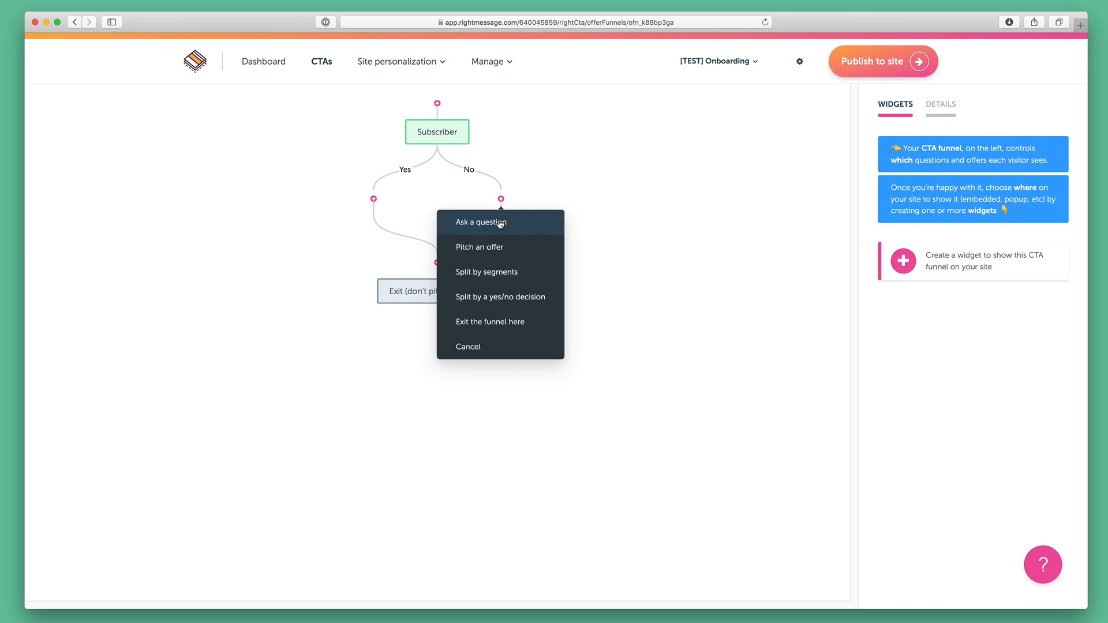
pyautogui.click(500, 224)
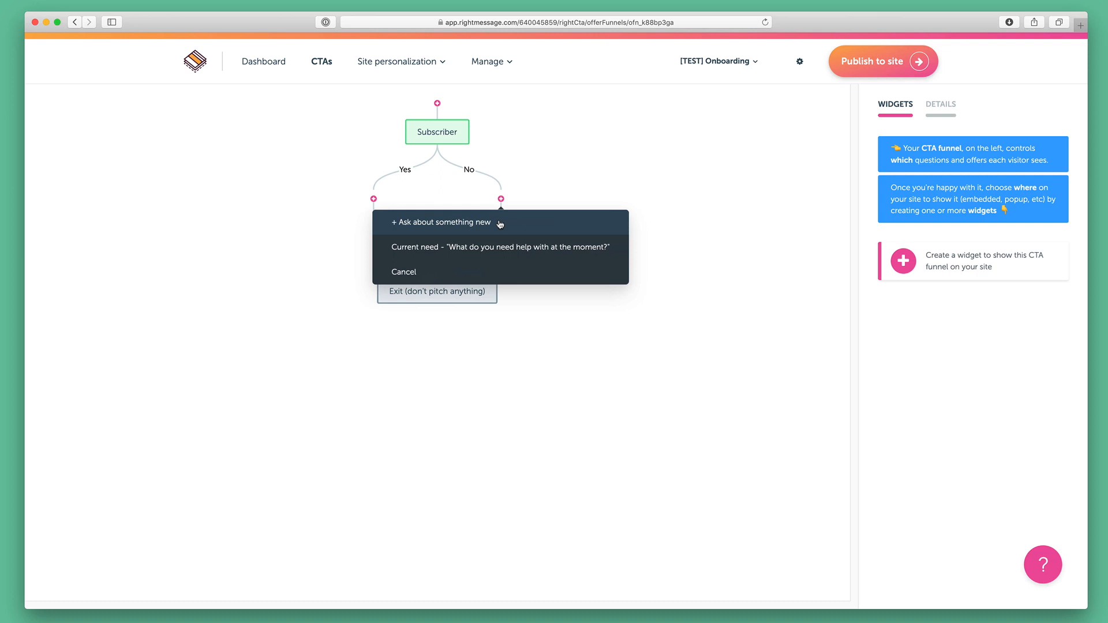
pyautogui.click(499, 224)
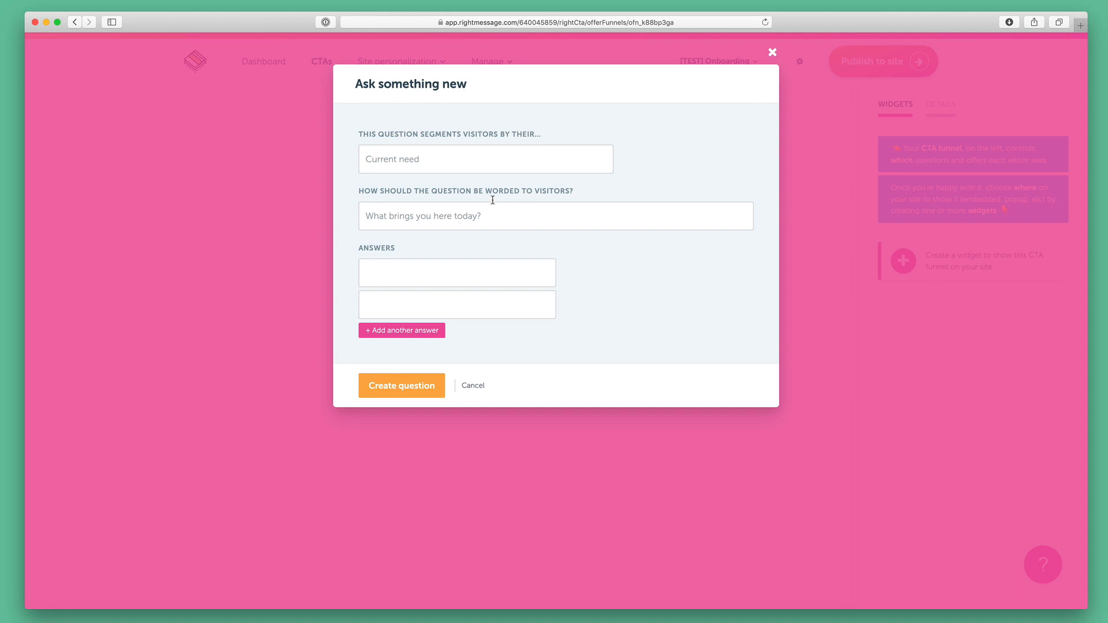
pyautogui.click(486, 166)
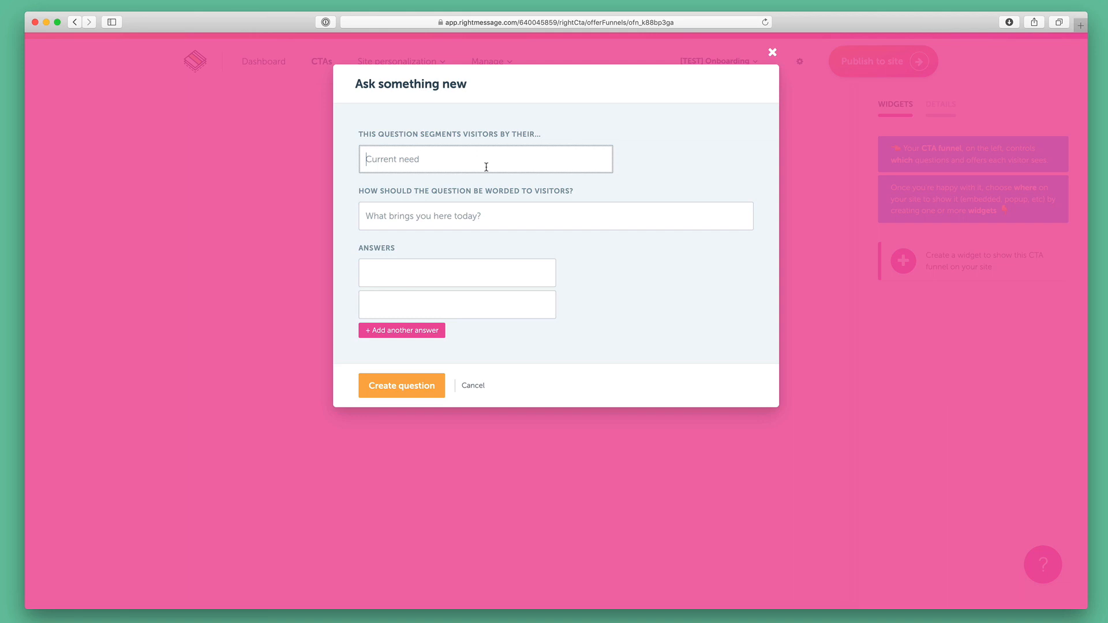
pyautogui.write('Need')
pyautogui.press('Tab')
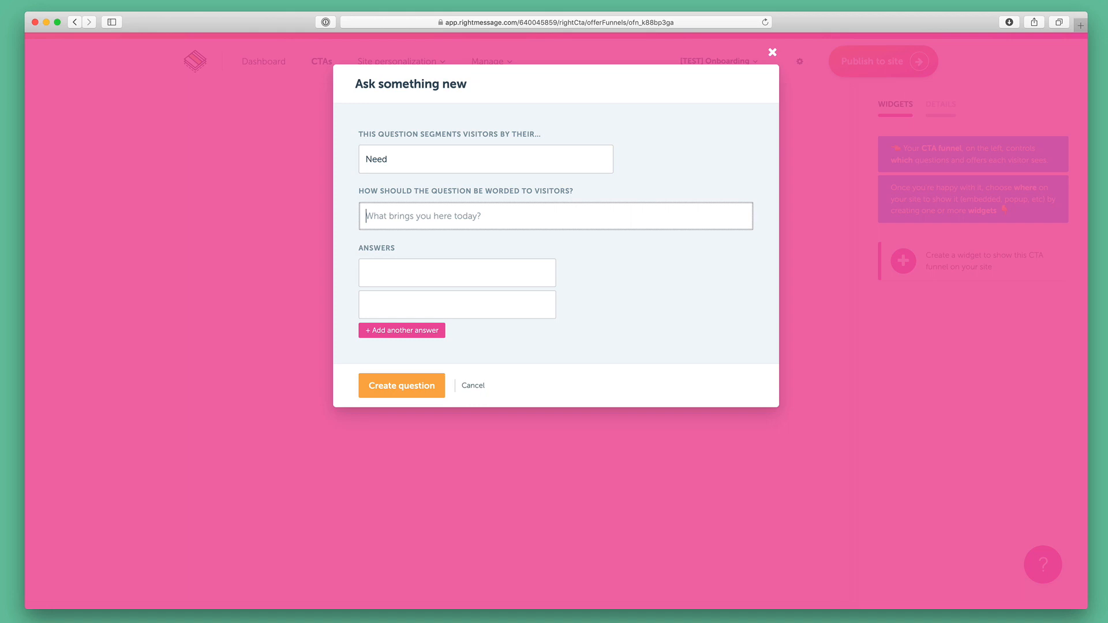
pyautogui.write("Welcome! What's the #1 thing you need help with today?")
pyautogui.press('Tab')
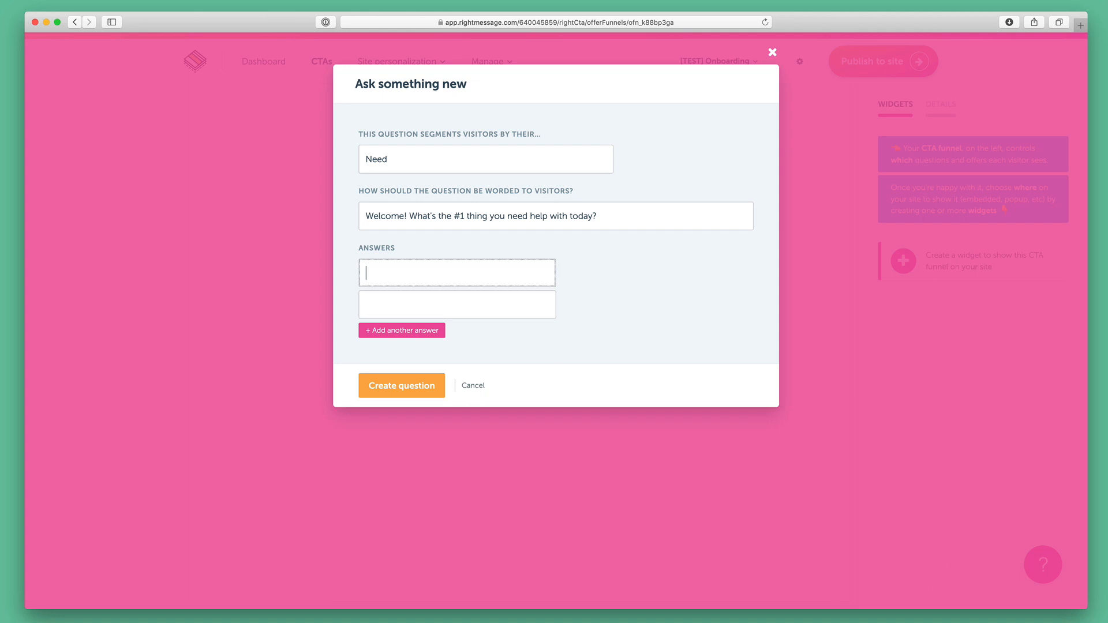
# Step: Create the question with answers "I'm looking to start a business", "I want to grow my business" and "I want to sell an existing business"
pyautogui.write("I'm looking to start a business")
pyautogui.press('Tab')
pyautogui.write('I want to grow my business')
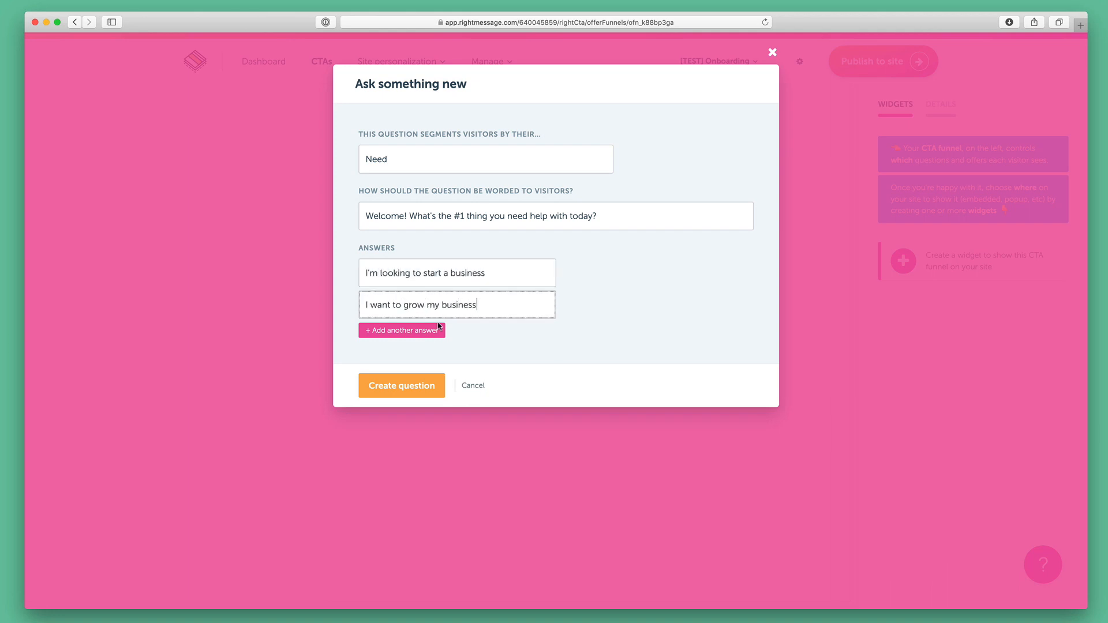
pyautogui.click(428, 327)
pyautogui.write('I want to sell an existing business')
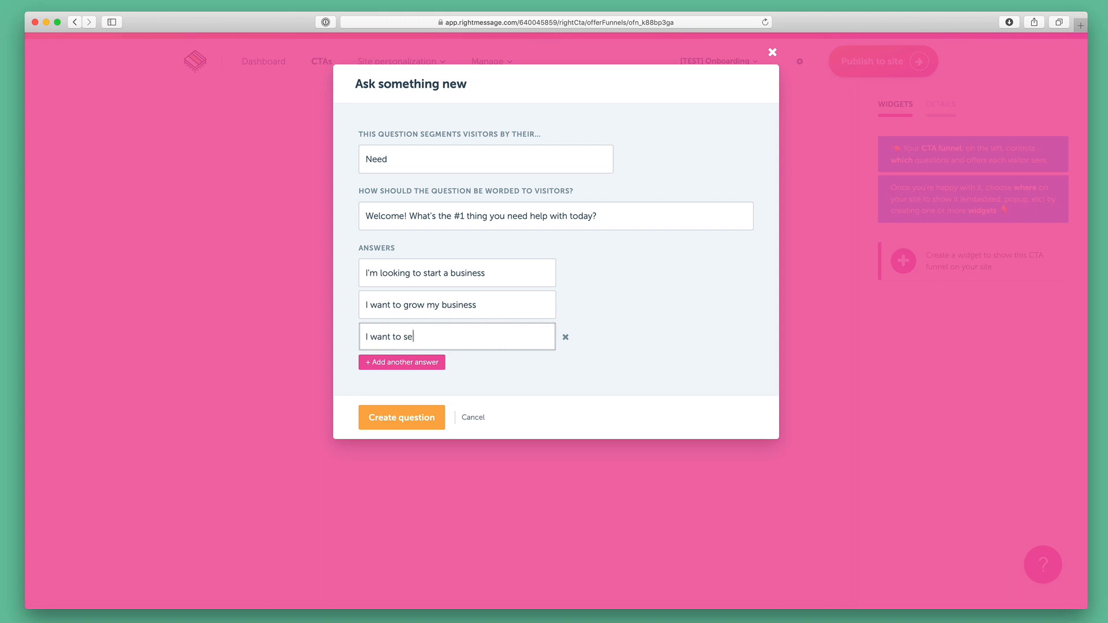
pyautogui.click(414, 419)
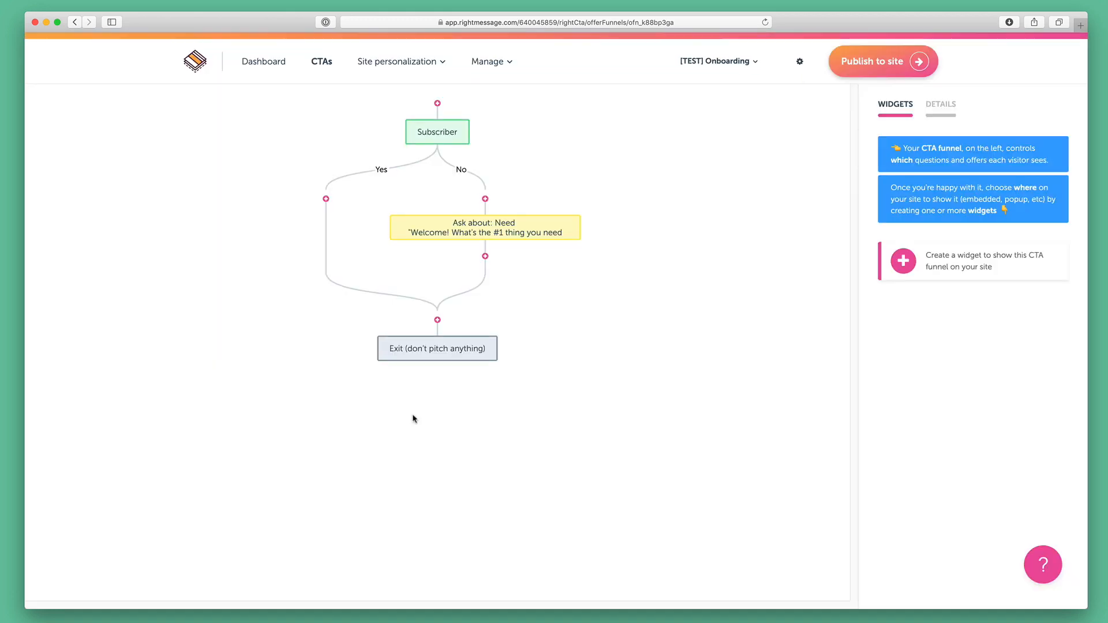
# Step: Pitch the [Sample] Newsletter opt-in offer after the Need question and open its content for editing
pyautogui.click(486, 257)
pyautogui.click(486, 257)
pyautogui.click(465, 305)
pyautogui.click(485, 326)
pyautogui.click(484, 286)
pyautogui.click(485, 317)
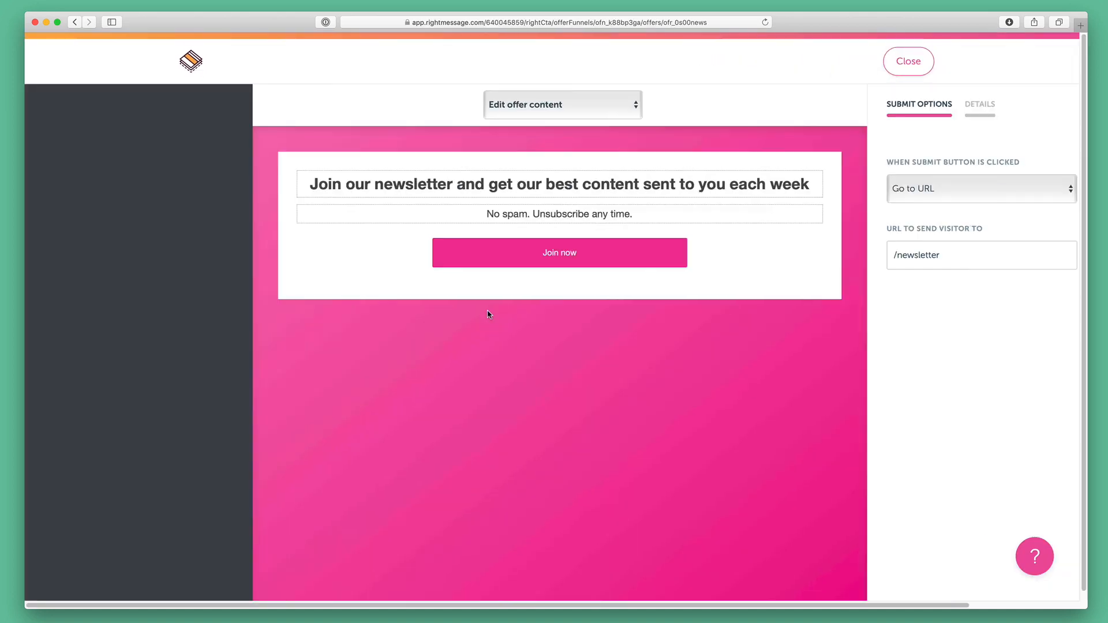
# Step: Personalize the headline phrase "get our best content sent to you each week" depending on the Need segment group
pyautogui.moveTo(797, 183); pyautogui.dragTo(477, 183)
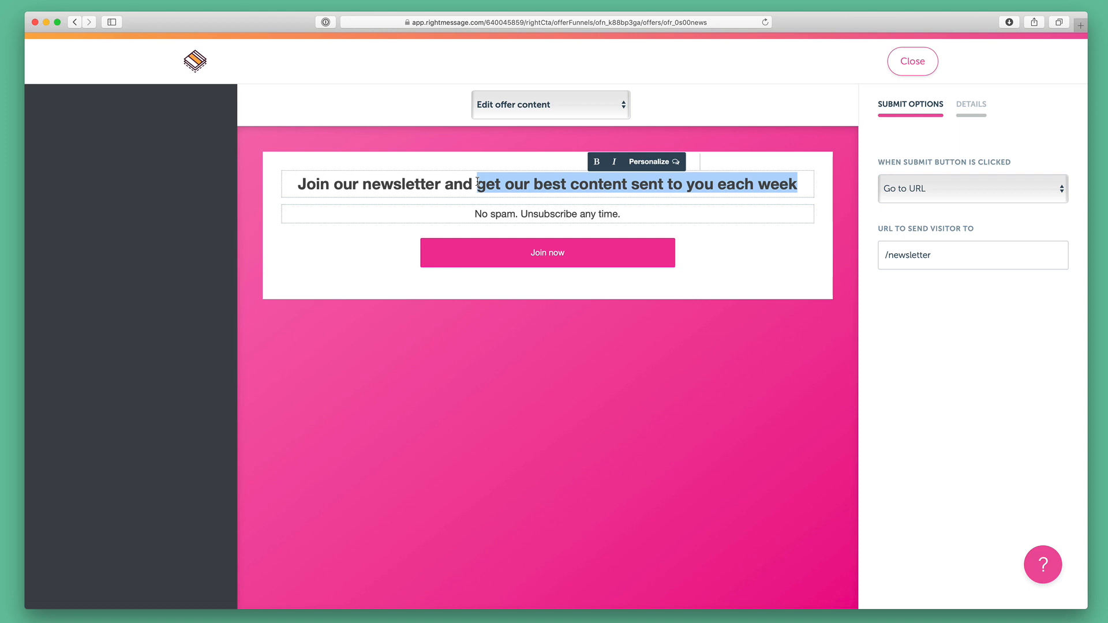
pyautogui.click(657, 167)
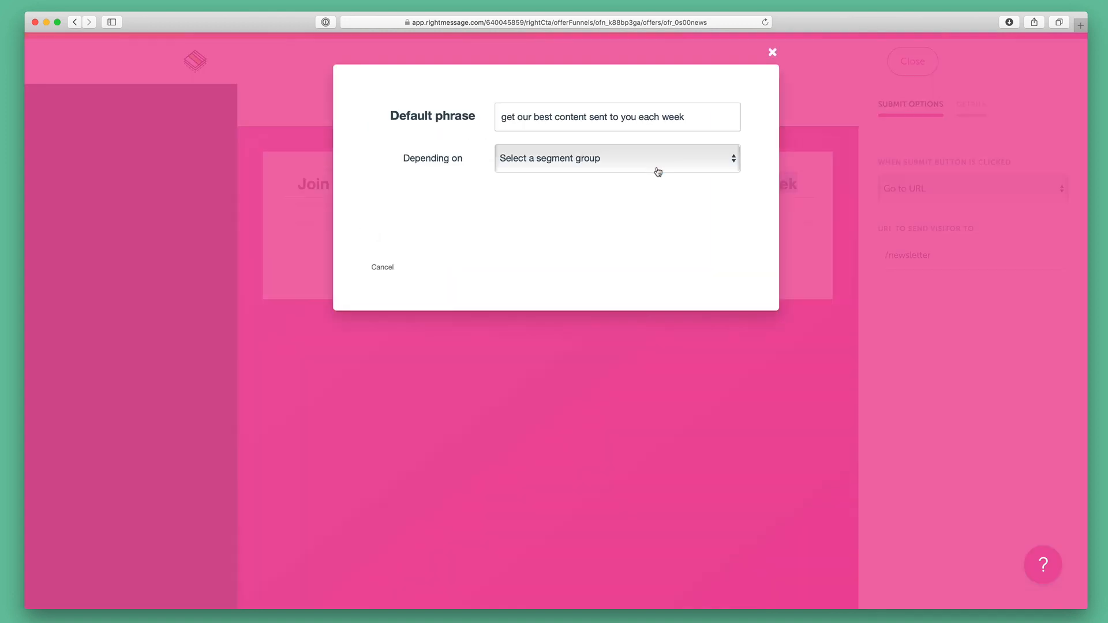
pyautogui.click(658, 172)
pyautogui.click(650, 185)
# Step: Enter the segment phrases "learn how to start your business", "learn how to grow your business" and "learn how to sell your business", and save the offer
pyautogui.click(582, 258)
pyautogui.write('learn ')
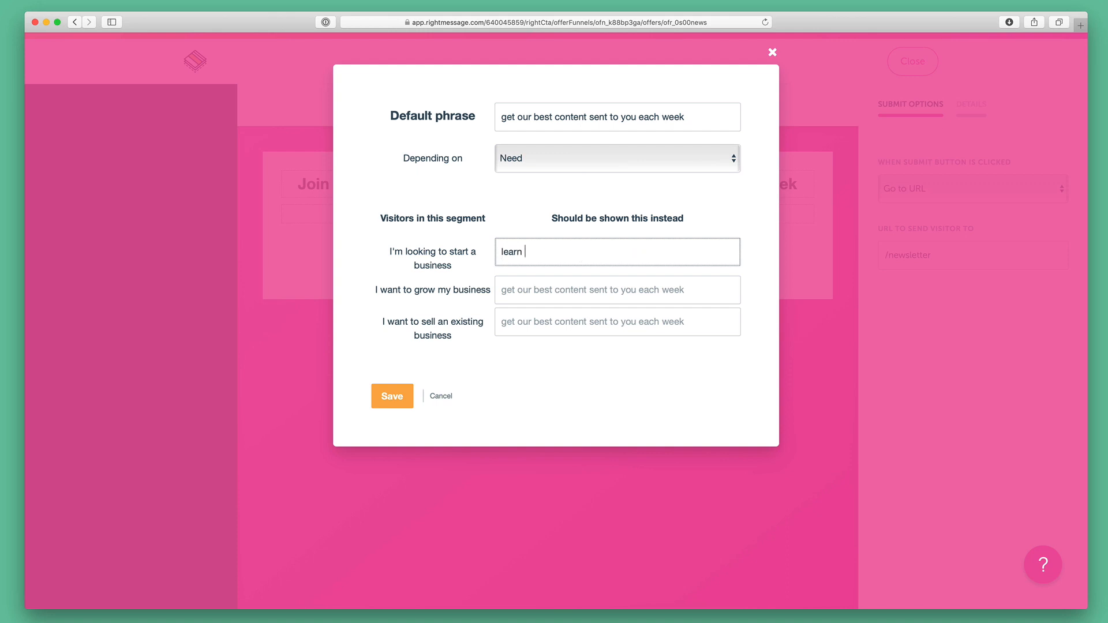
pyautogui.write('how to start your business')
pyautogui.press('Tab')
pyautogui.write('learn how to grow your business')
pyautogui.press('Tab')
pyautogui.write('learn how to sell your business')
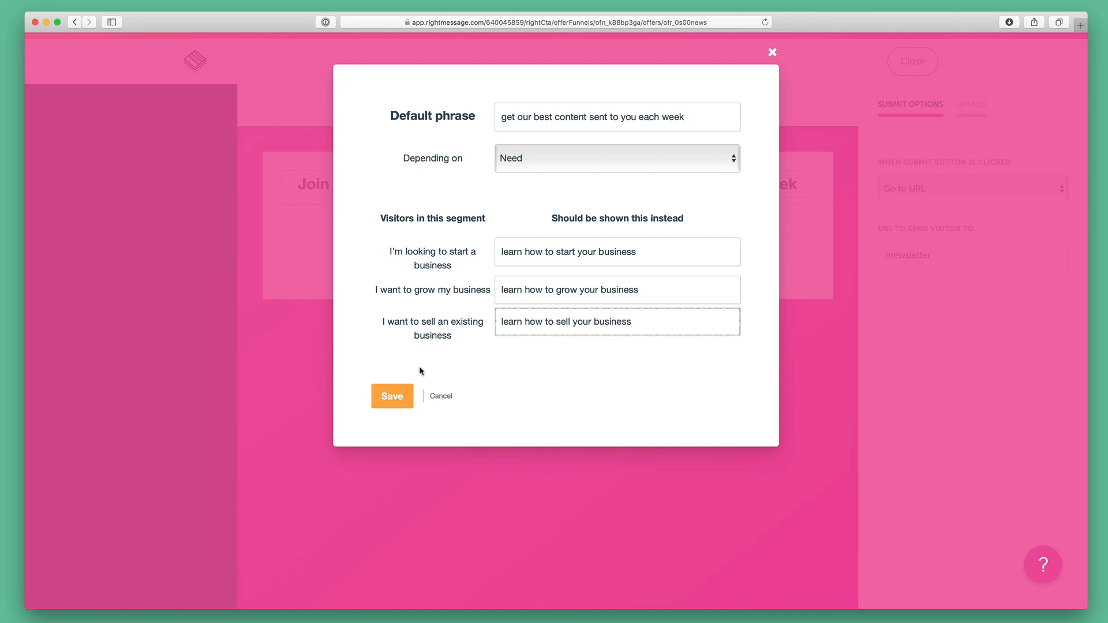
pyautogui.click(399, 395)
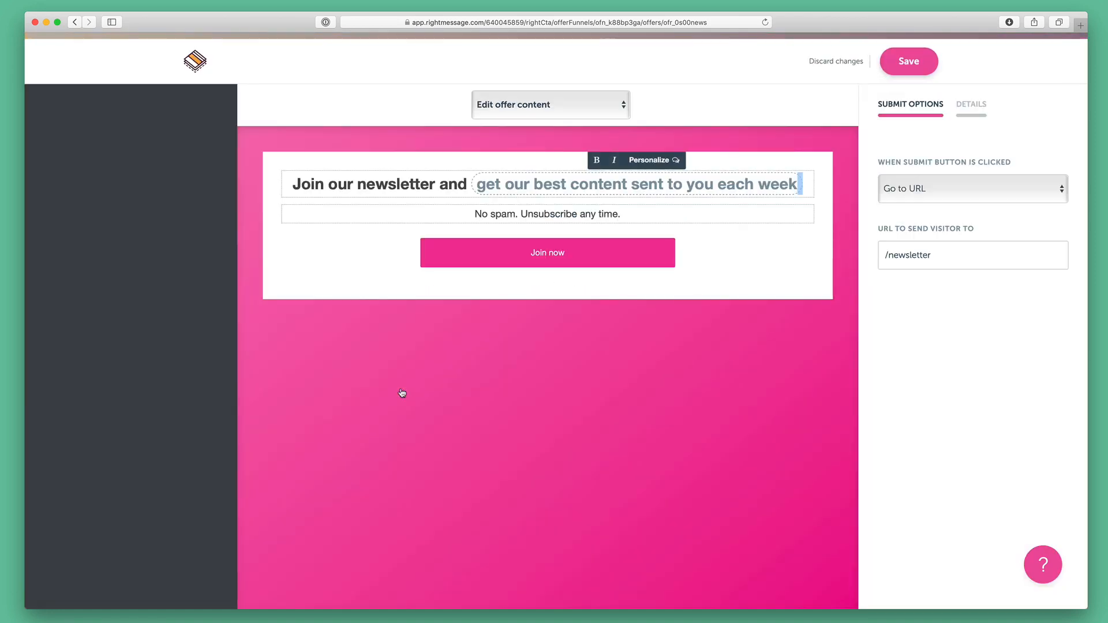
pyautogui.click(905, 75)
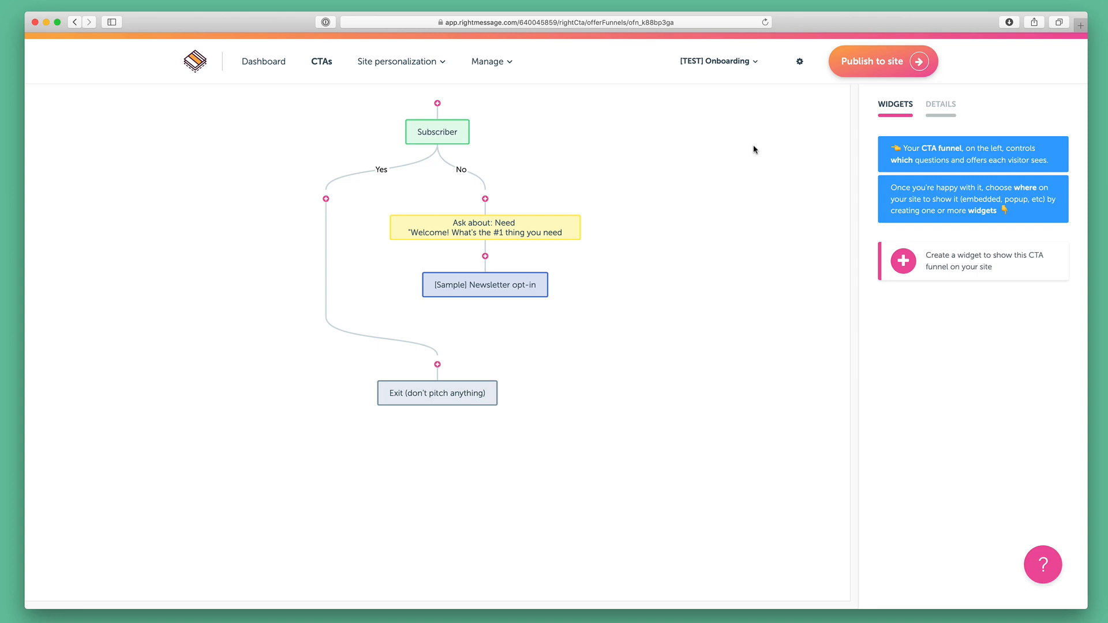
# Step: Add a yes/no decision on the Subscriber decision's Yes branch for ConvertKit Tags that include any of Customer
pyautogui.click(326, 199)
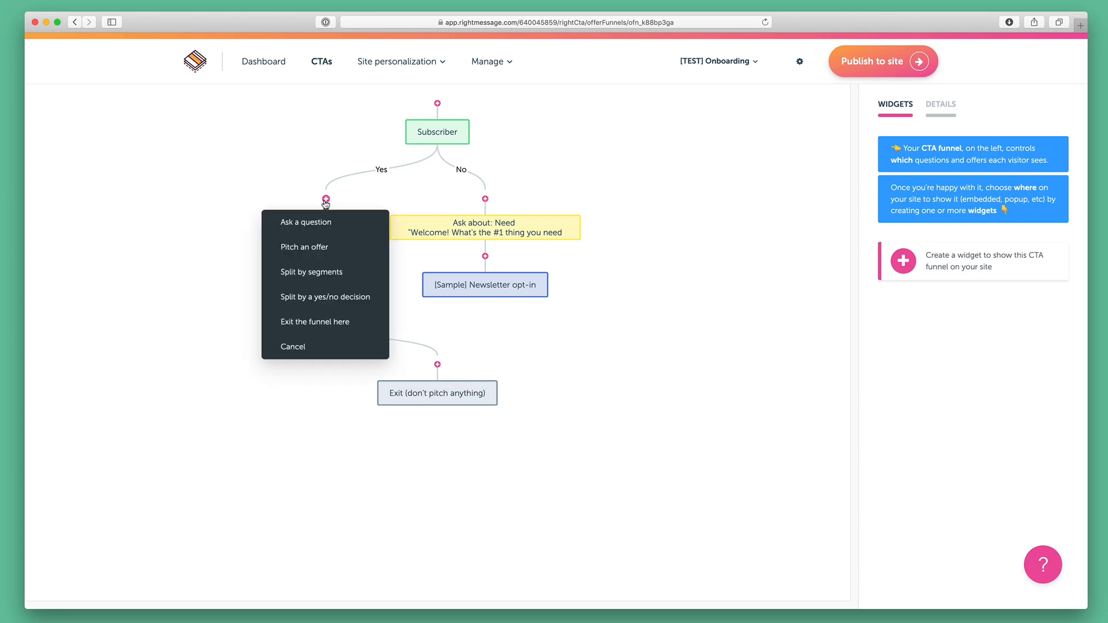
pyautogui.click(314, 295)
pyautogui.click(421, 149)
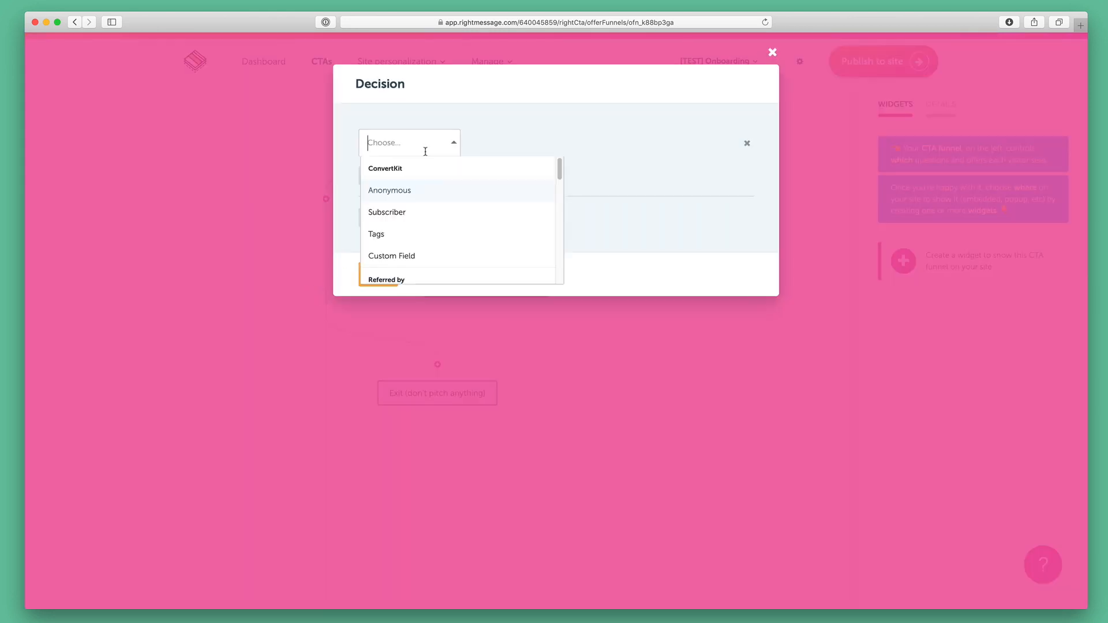
pyautogui.click(411, 234)
pyautogui.click(566, 143)
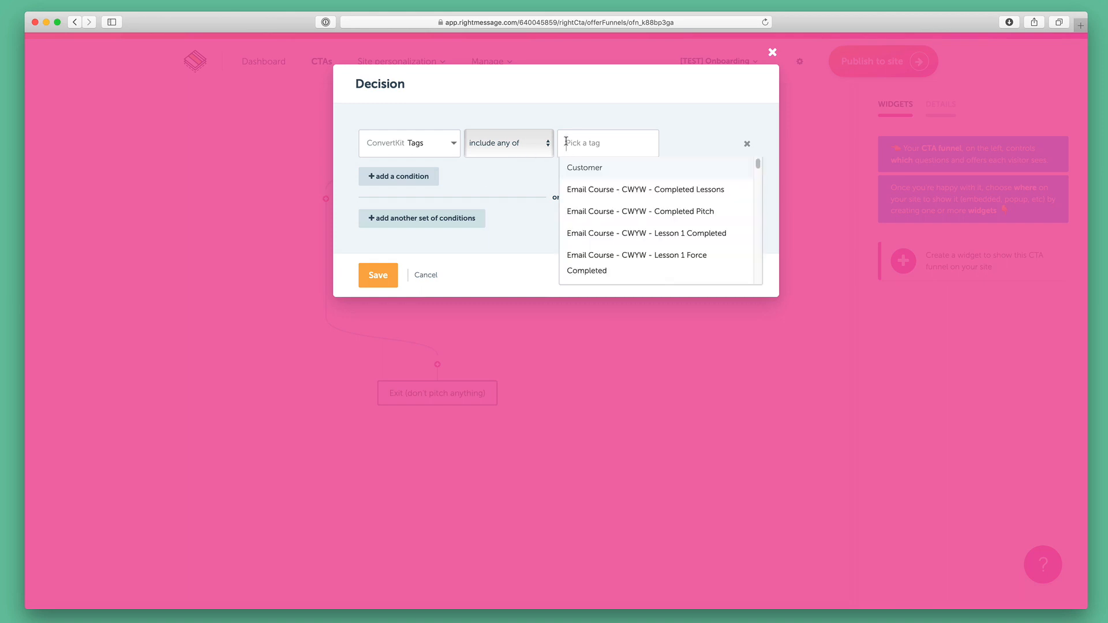
pyautogui.click(586, 168)
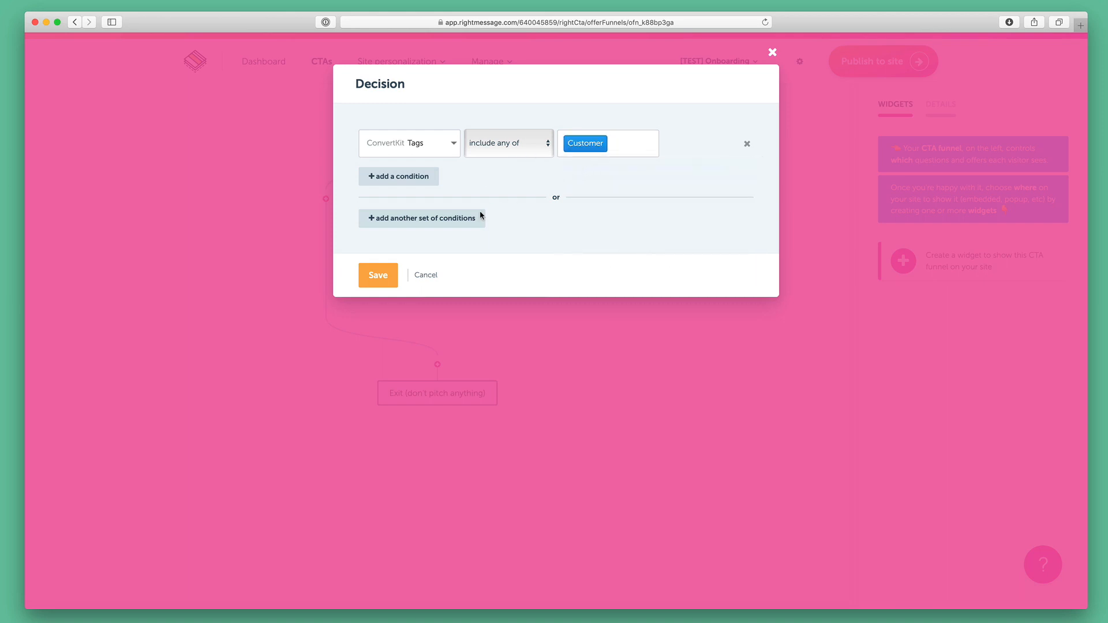
pyautogui.click(383, 271)
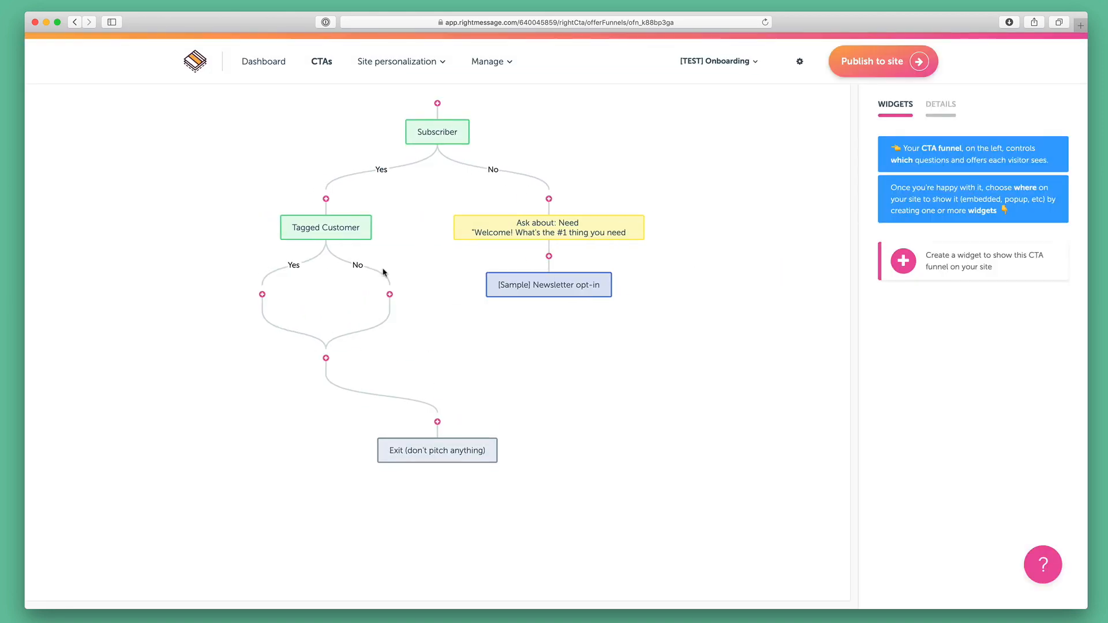
# Step: Exit the funnel on the Tagged Customer decision's Yes branch and pitch a new offer named "Apply To Work With Me" on its No branch
pyautogui.click(262, 294)
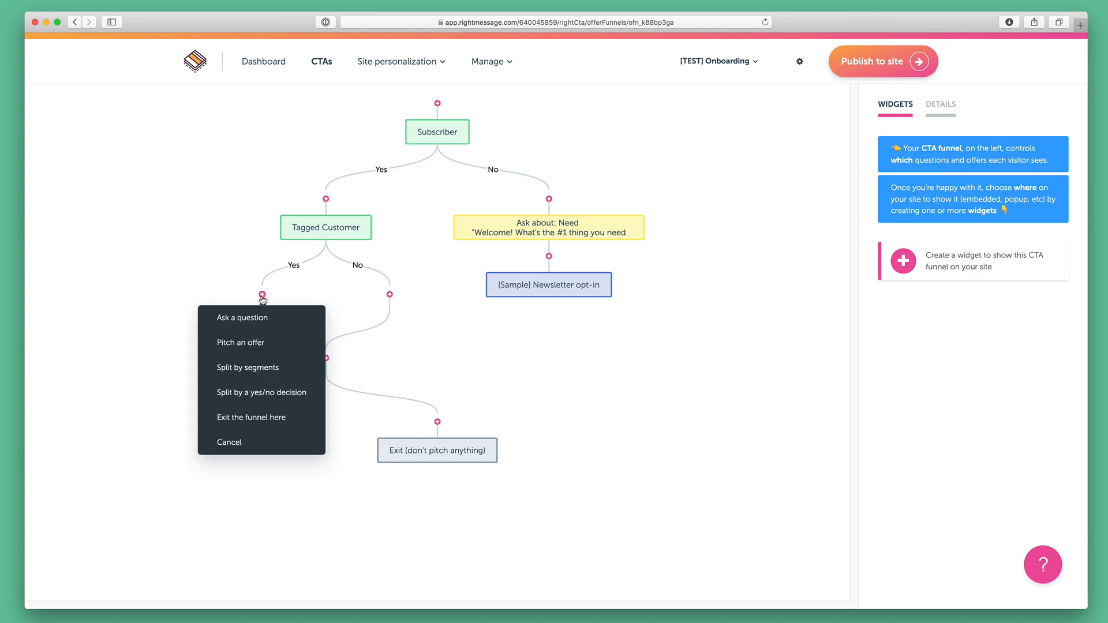
pyautogui.click(256, 422)
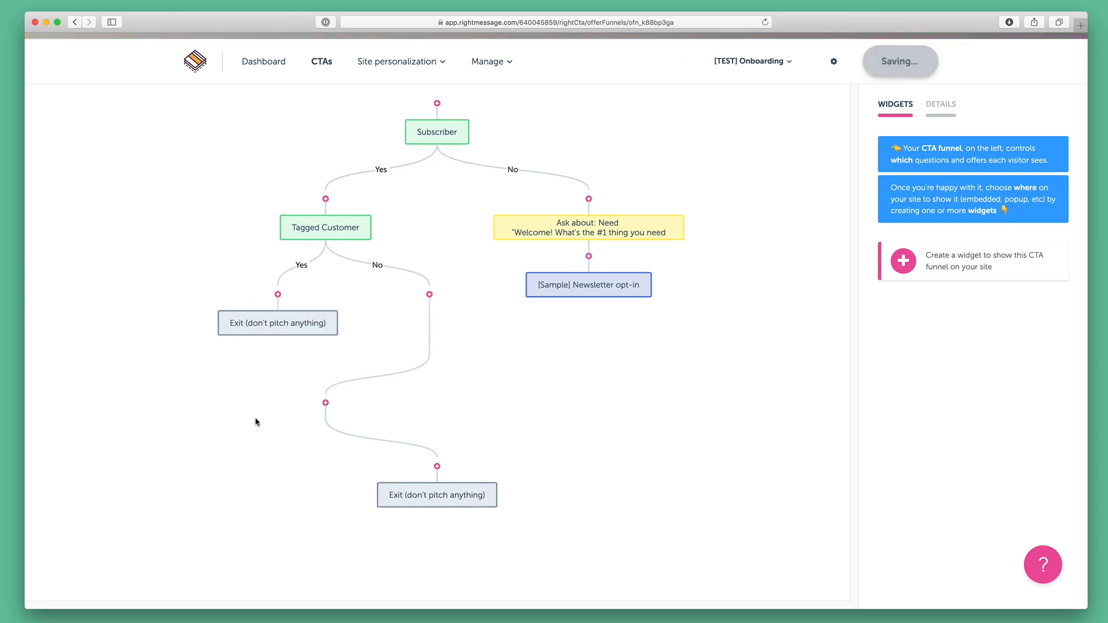
pyautogui.click(429, 295)
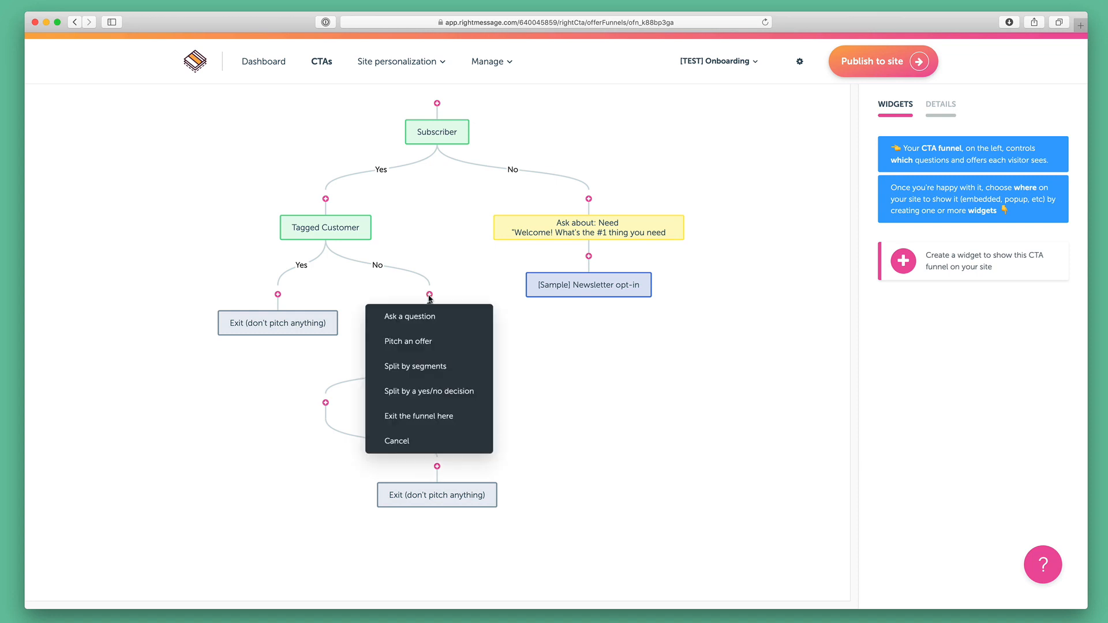
pyautogui.click(420, 340)
pyautogui.click(422, 320)
pyautogui.write('Apply to work')
pyautogui.press('Return')
# Step: Write the offer's heading "Want to work together?", text "Click the button below to apply to work with me." and button label "Apply now"
pyautogui.click(576, 182)
pyautogui.write('Want to work together?')
pyautogui.press('Tab')
pyautogui.write('Click the button below to apply to work with me.')
pyautogui.press('Tab')
pyautogui.write('Appl')
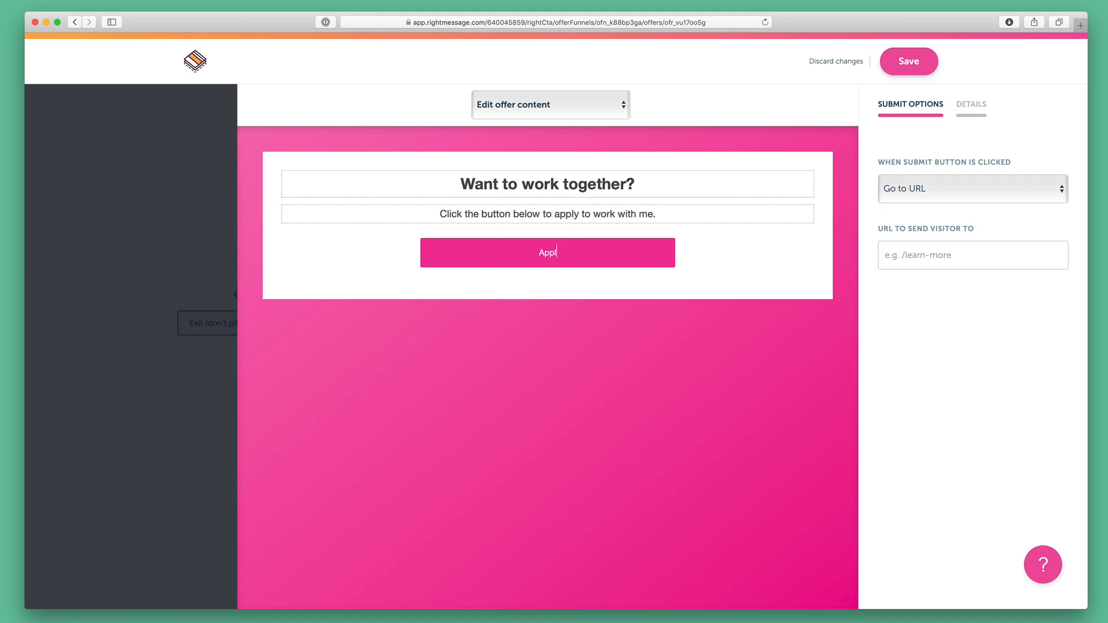
pyautogui.write('y now')
pyautogui.press('Tab')
pyautogui.write('http://typeform...')
pyautogui.click(922, 70)
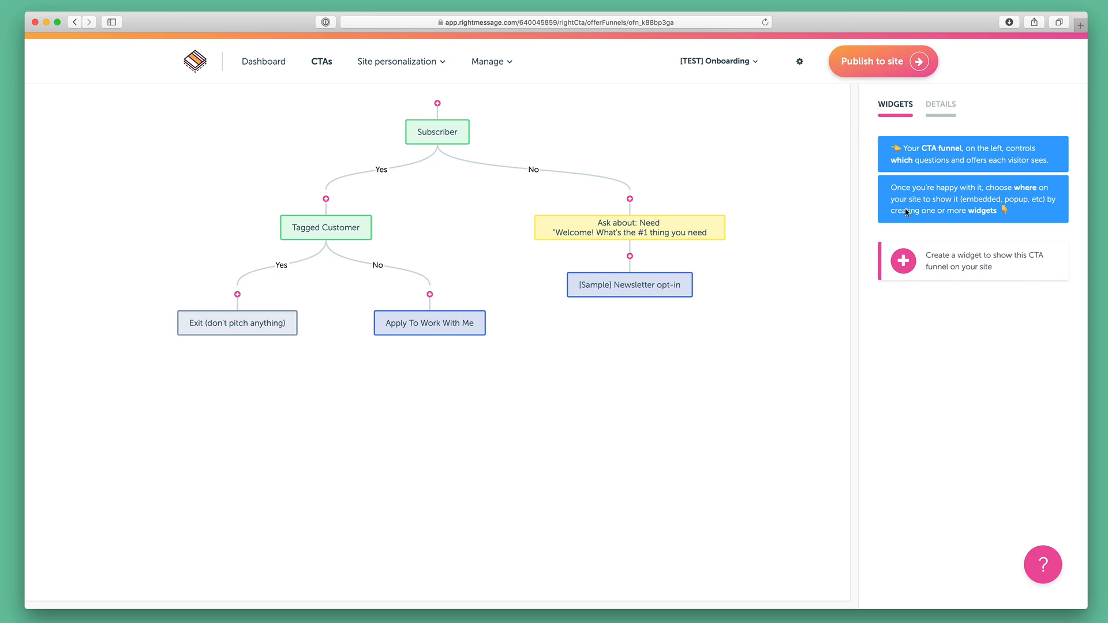
# Step: Create a Popup widget named "Exit Popup" for the funnel and set it to trigger on exit intent
pyautogui.click(933, 251)
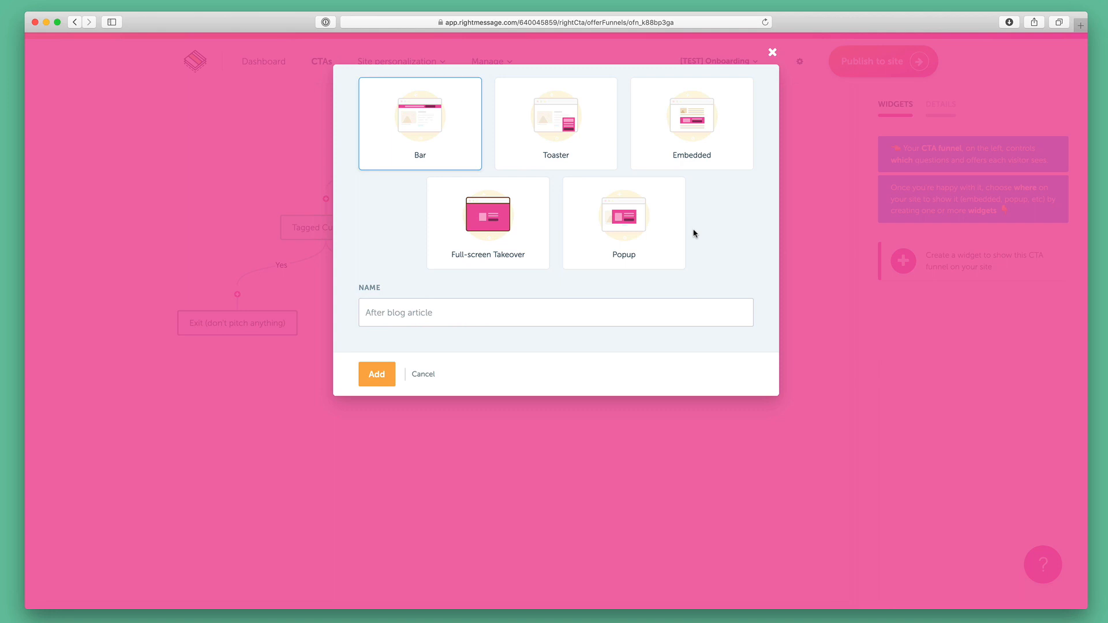
pyautogui.click(647, 234)
pyautogui.click(606, 299)
pyautogui.write('Exit Popup')
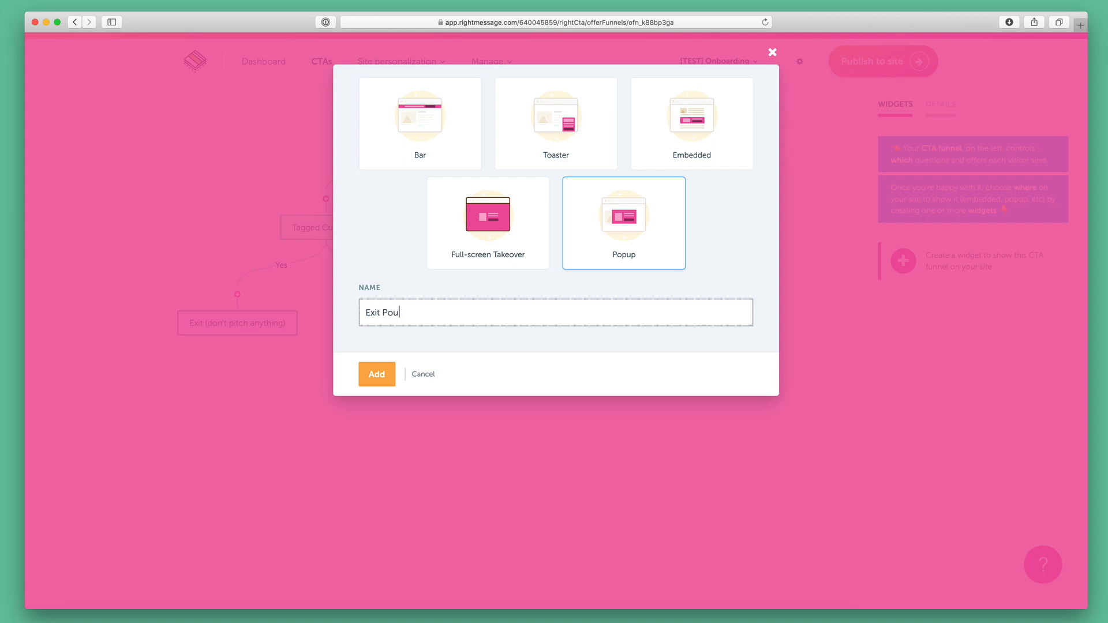
pyautogui.click(378, 375)
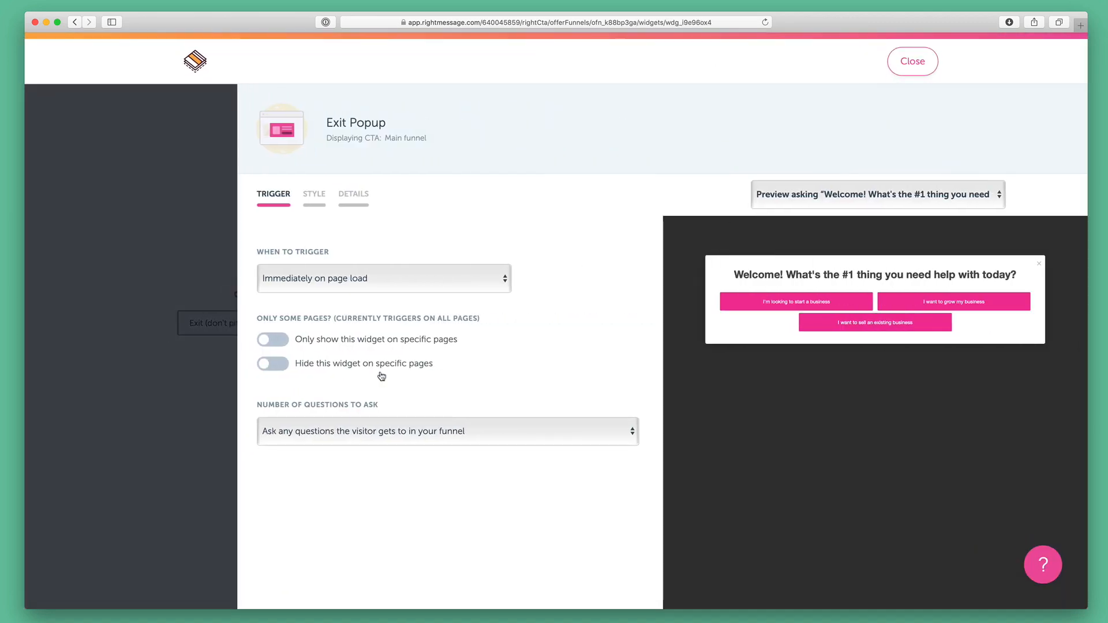
pyautogui.click(365, 286)
pyautogui.click(362, 293)
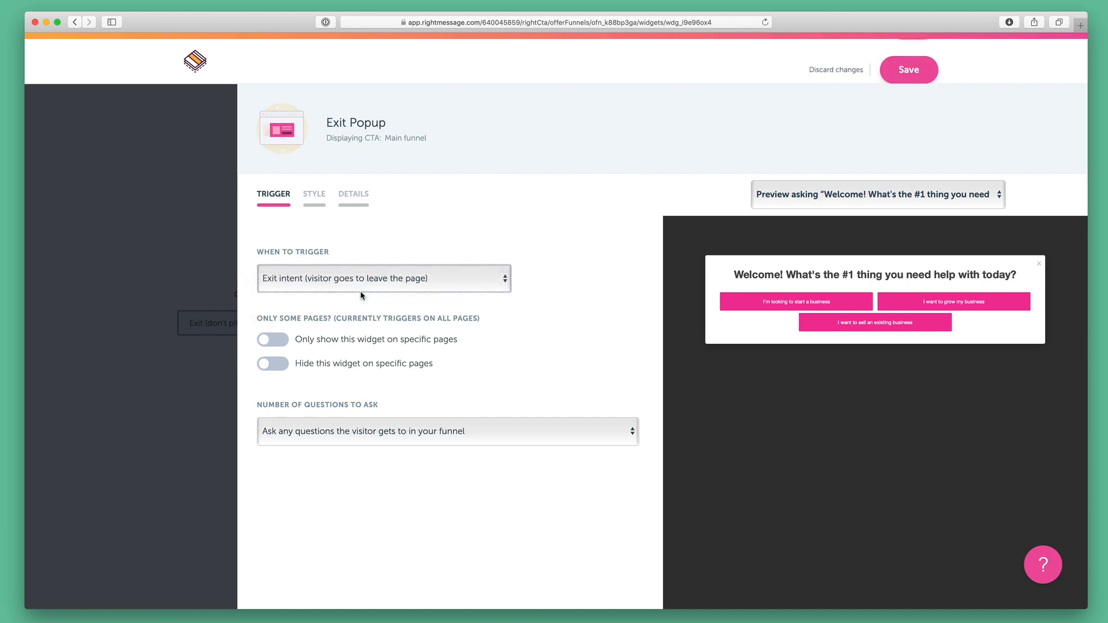
# Step: Set the Exit Popup's background to light cyan #8BF9FF and its contrast color to blue #0076EC
pyautogui.click(316, 206)
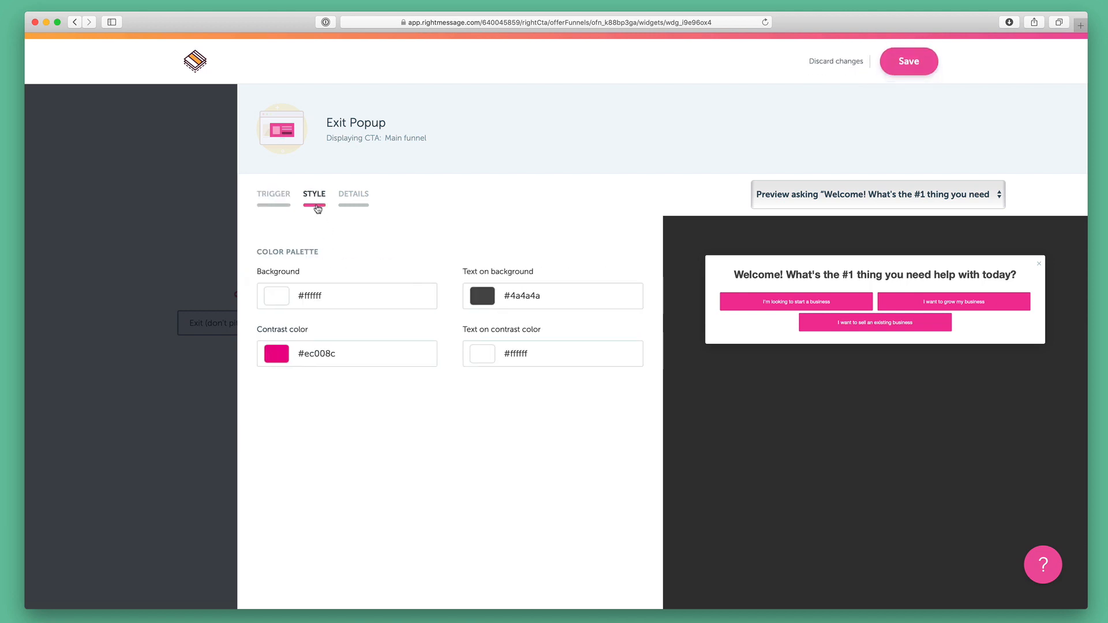
pyautogui.click(356, 293)
pyautogui.click(344, 424)
pyautogui.click(341, 322)
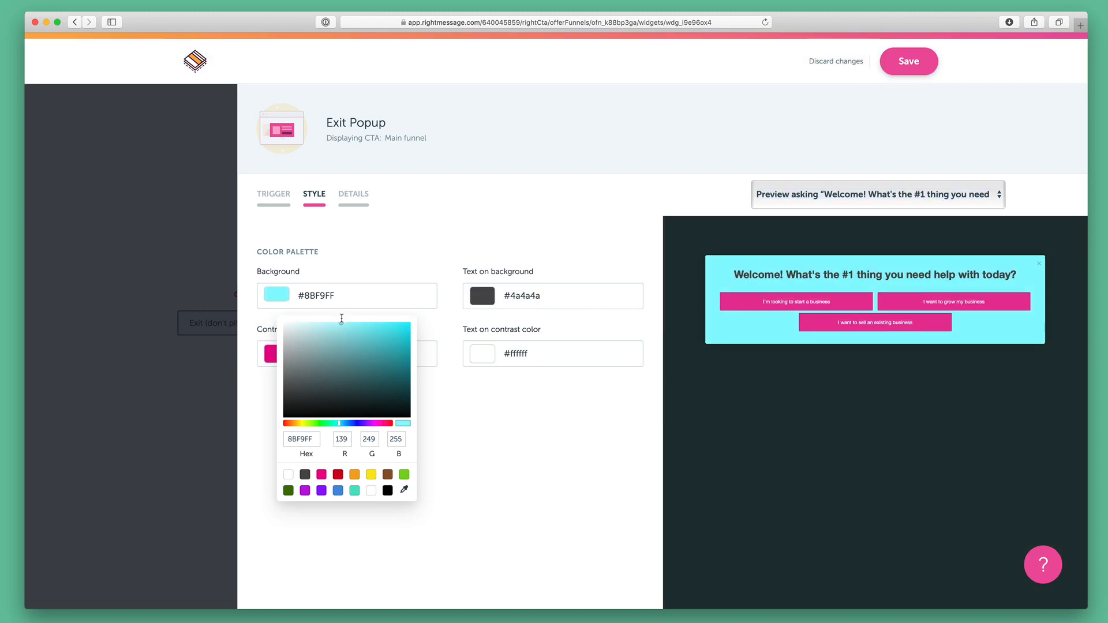
pyautogui.click(439, 274)
pyautogui.click(323, 353)
pyautogui.click(337, 484)
pyautogui.click(460, 448)
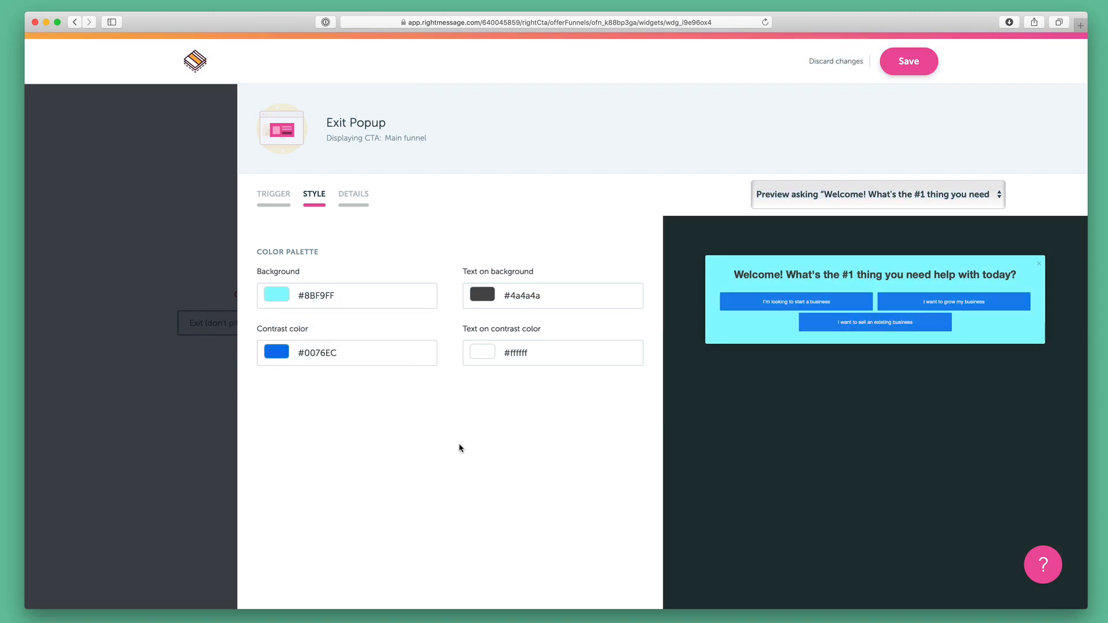
# Step: Restrict the Exit Popup to pages matching blog/* on every domain and save the widget
pyautogui.click(278, 191)
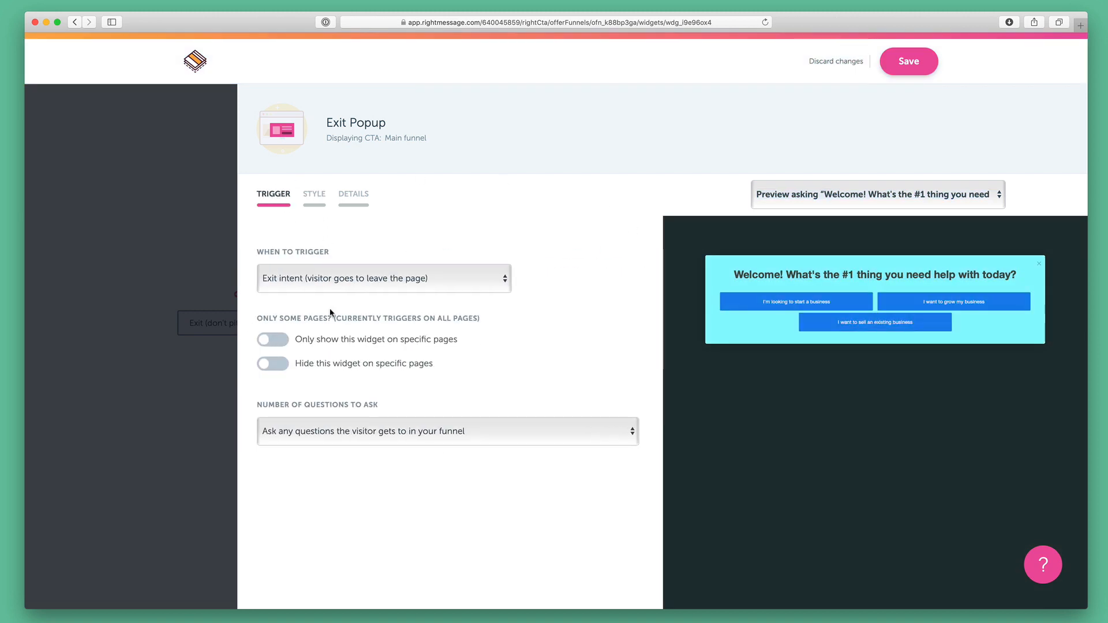
pyautogui.click(276, 340)
pyautogui.click(285, 376)
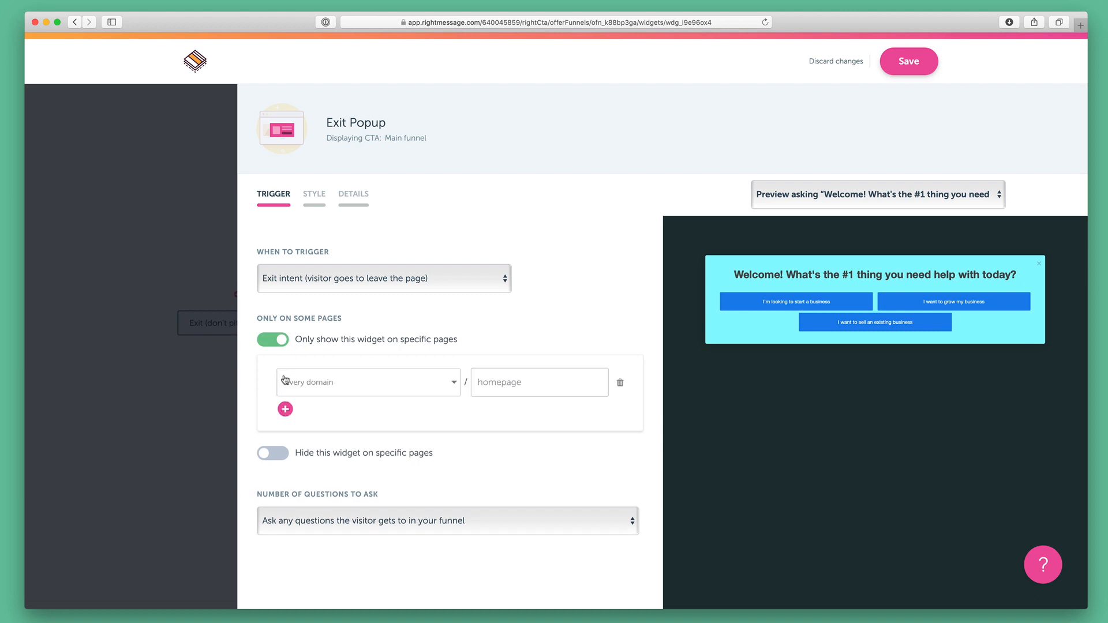
pyautogui.click(502, 382)
pyautogui.write('blog/*')
pyautogui.click(585, 304)
pyautogui.click(895, 65)
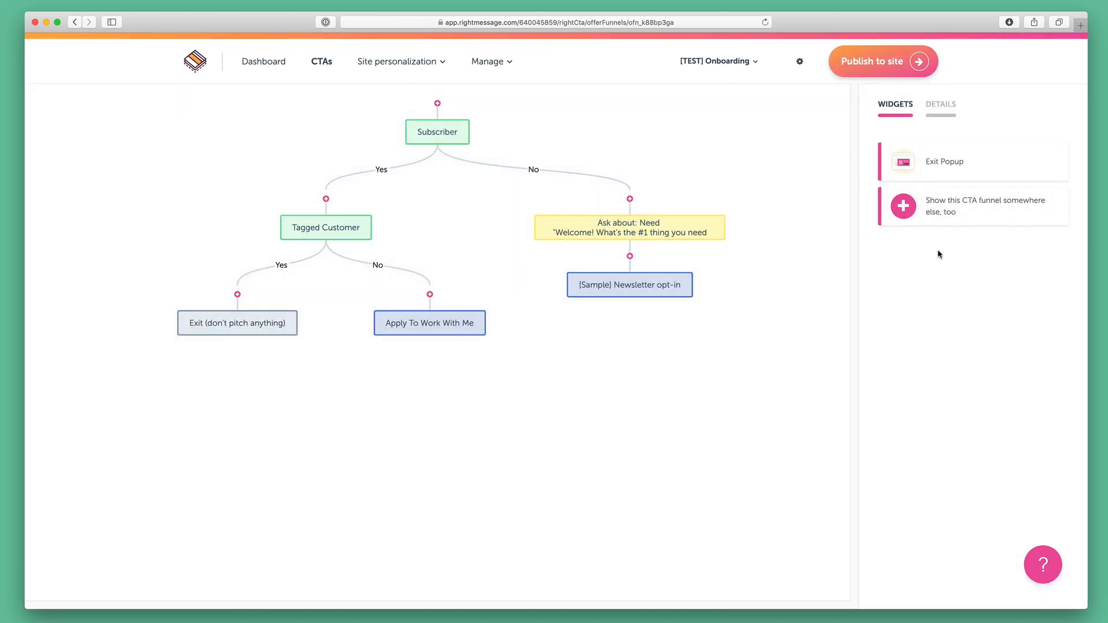
# Step: Add a Bar widget named "Sticky Bar" to show the CTA funnel in a second place
pyautogui.click(967, 212)
pyautogui.write('St')
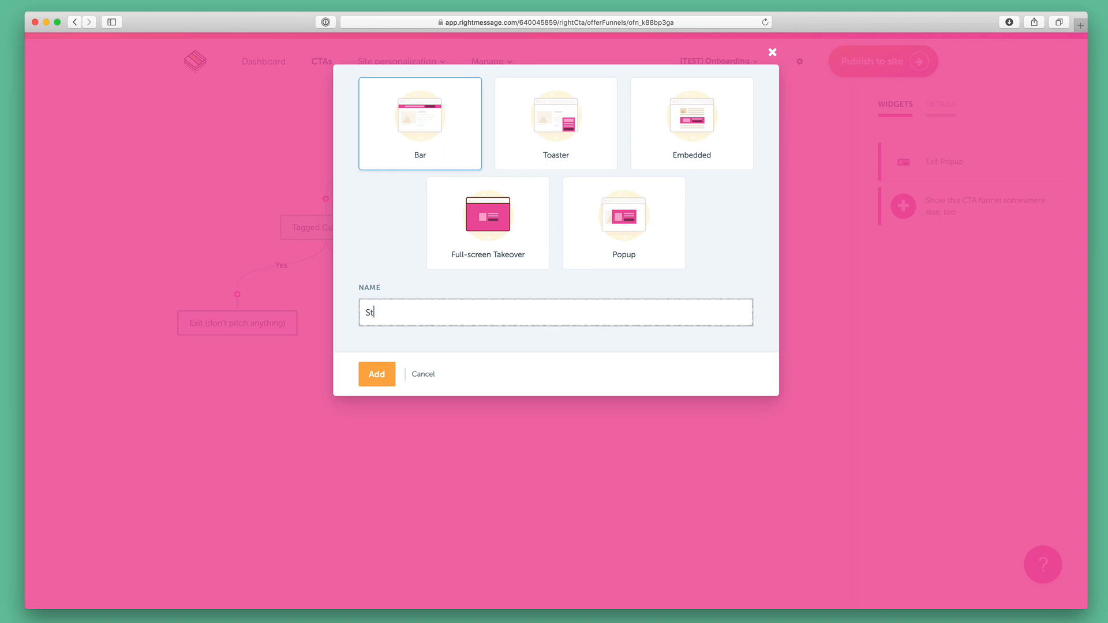
pyautogui.write('icky Bar')
pyautogui.click(376, 374)
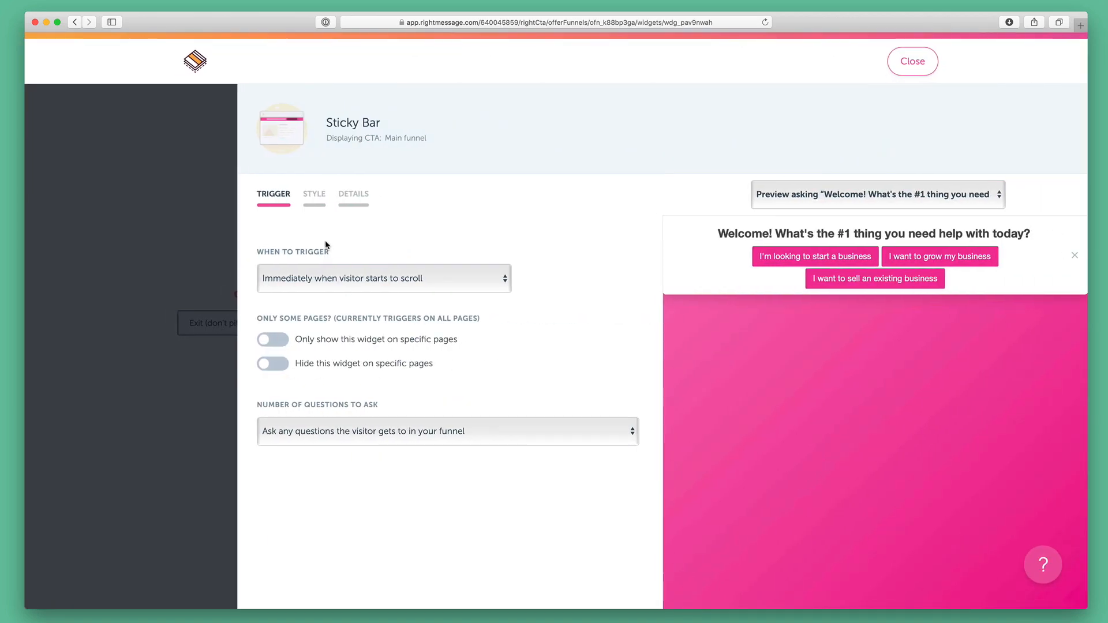
# Step: Set the Sticky Bar's background to green #39CE6A and its contrast color to light green #83F0B4
pyautogui.click(316, 208)
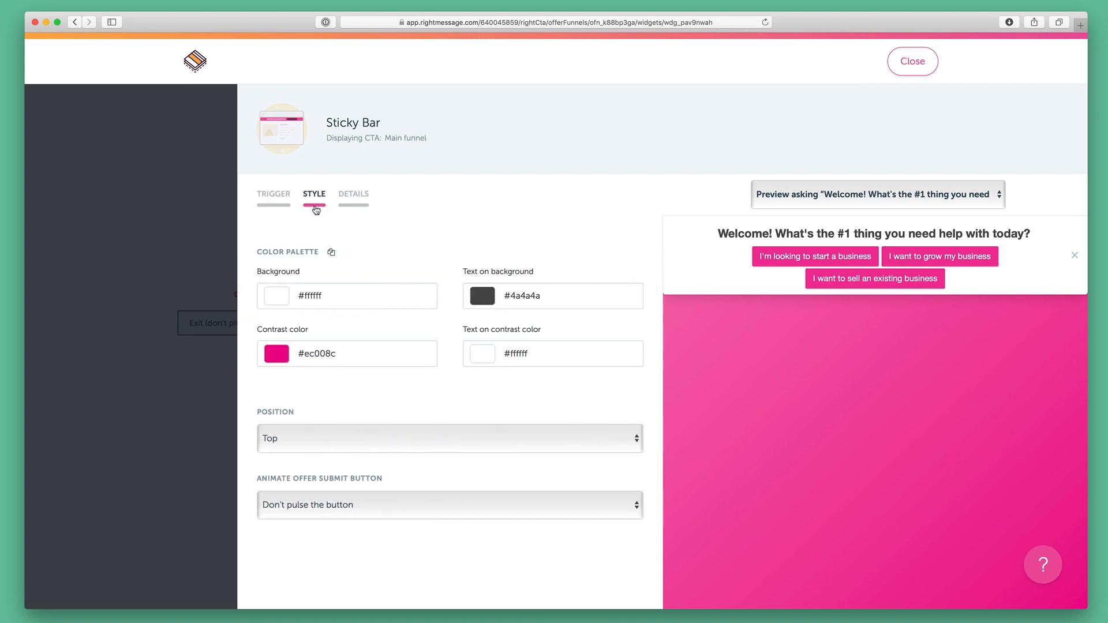
pyautogui.click(321, 296)
pyautogui.click(330, 423)
pyautogui.click(374, 340)
pyautogui.click(403, 359)
pyautogui.click(331, 480)
pyautogui.click(341, 384)
pyautogui.click(490, 394)
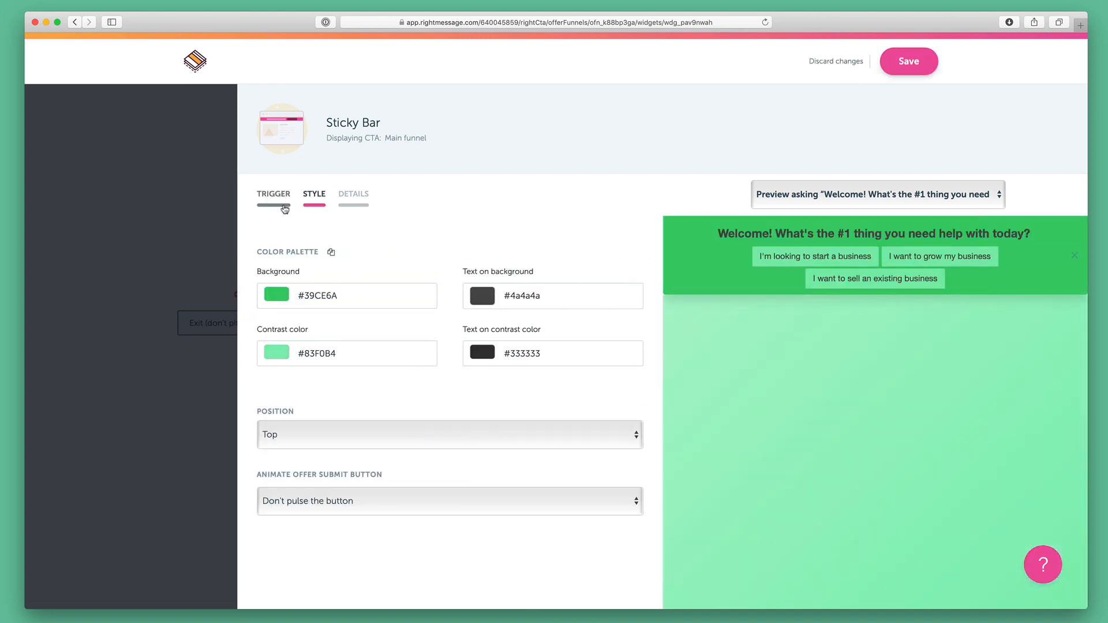
# Step: Hide the Sticky Bar on the homepage of every domain and save the widget
pyautogui.click(276, 199)
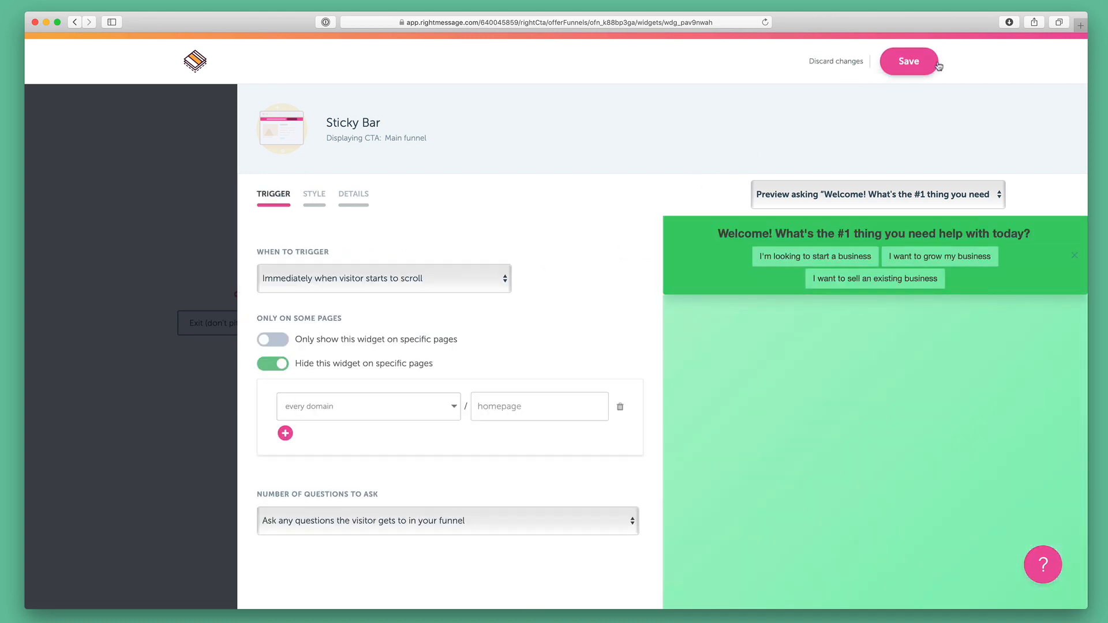
pyautogui.click(908, 61)
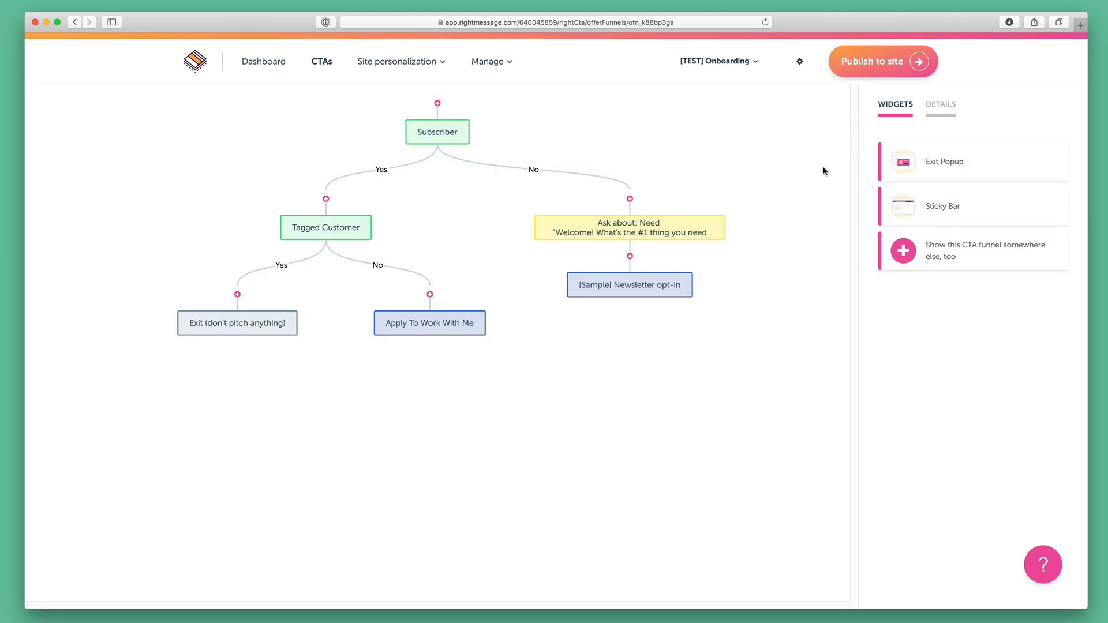